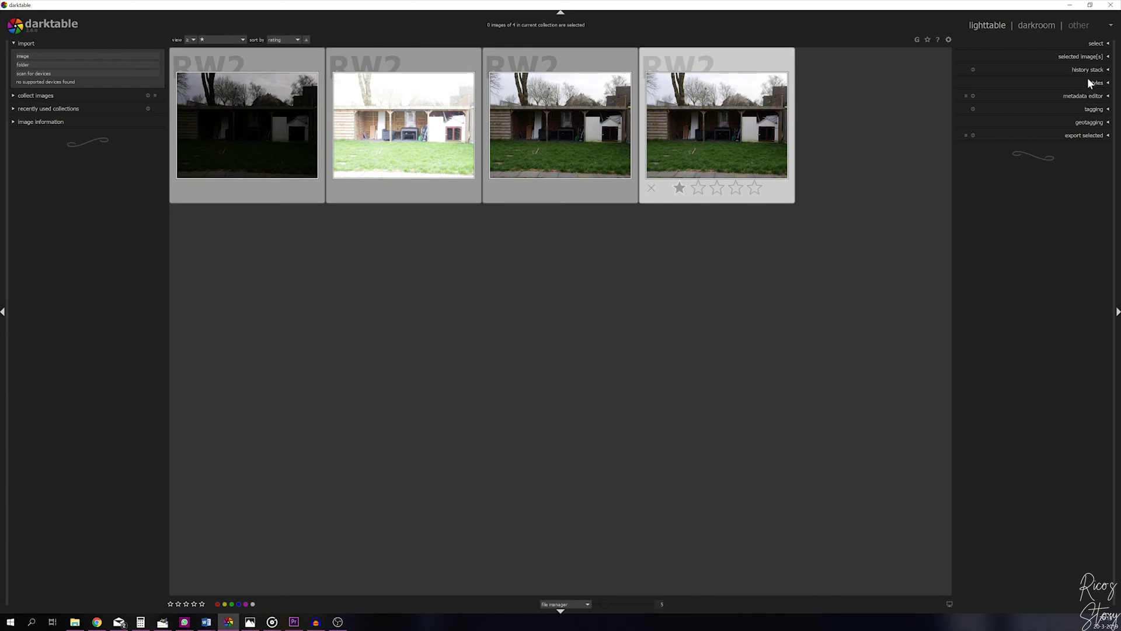
# Step: Select all four bracketed RW2 shots and create an HDR DNG from them
pyautogui.hotkey('ctrl', 'a')
pyautogui.click(1107, 56)
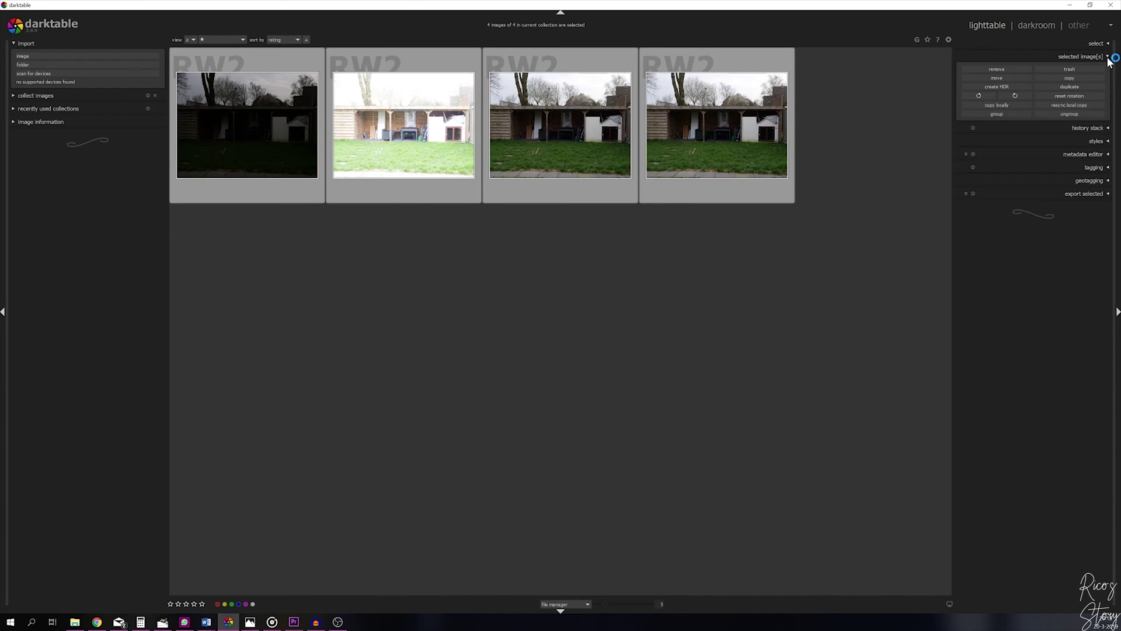
pyautogui.click(998, 88)
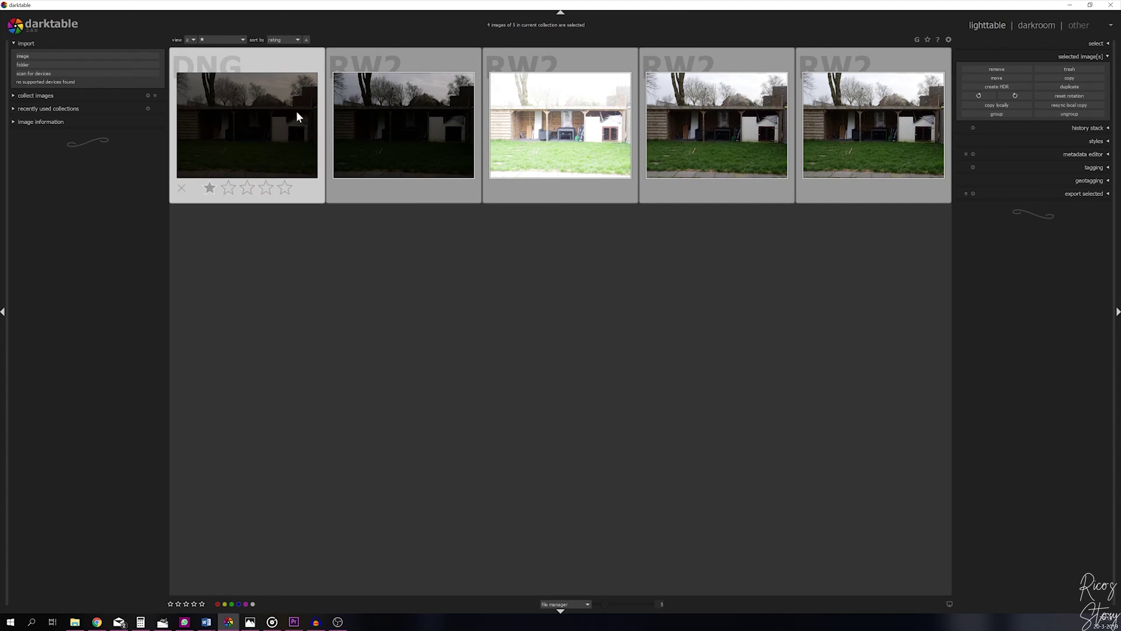
# Step: Open the merged HDR DNG thumbnail in the darkroom
pyautogui.doubleClick(252, 119)
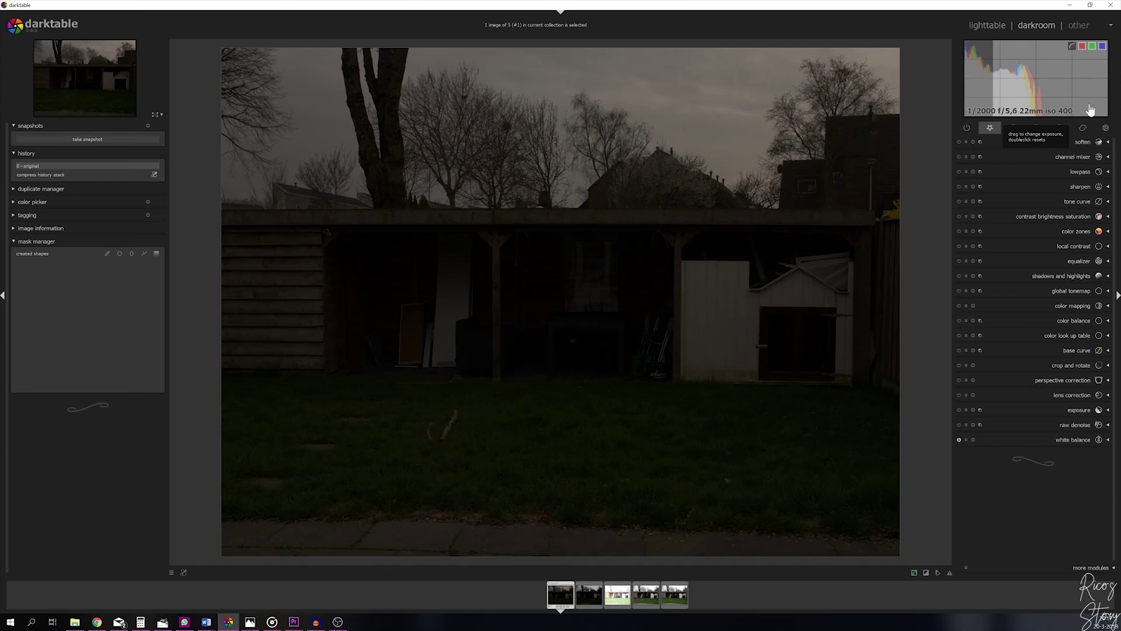
# Step: Raise the exposure module to +2.52 EV by dragging across the histogram
pyautogui.moveTo(1026, 104); pyautogui.dragTo(1101, 107)
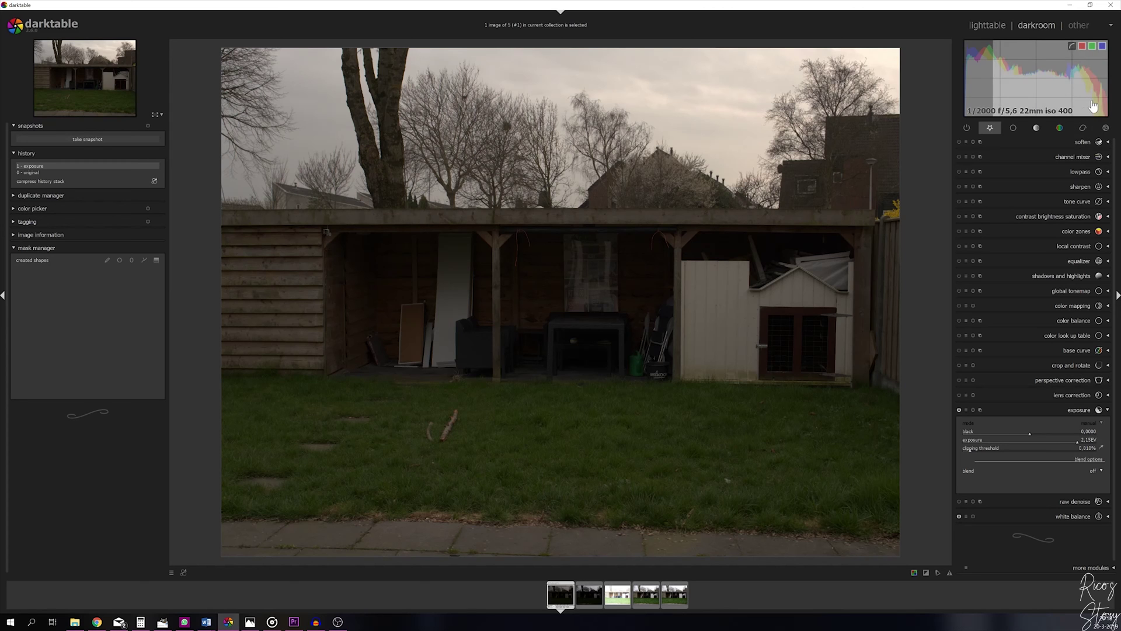
pyautogui.moveTo(1101, 105); pyautogui.dragTo(1105, 105)
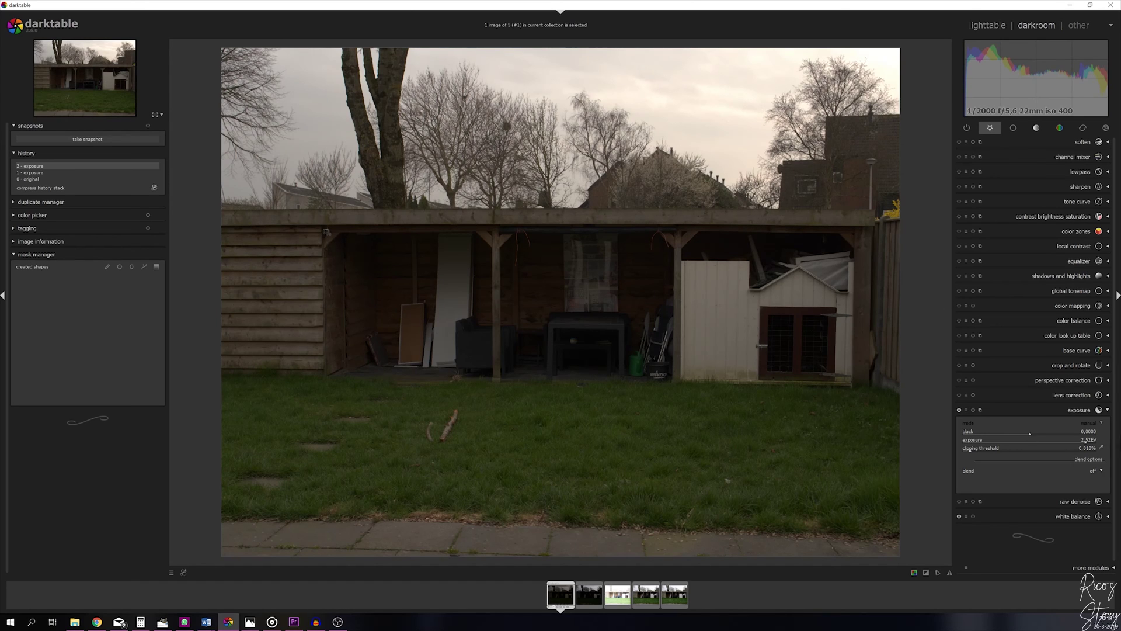
# Step: Collapse the exposure module and expand the global tonemap module
pyautogui.click(1107, 411)
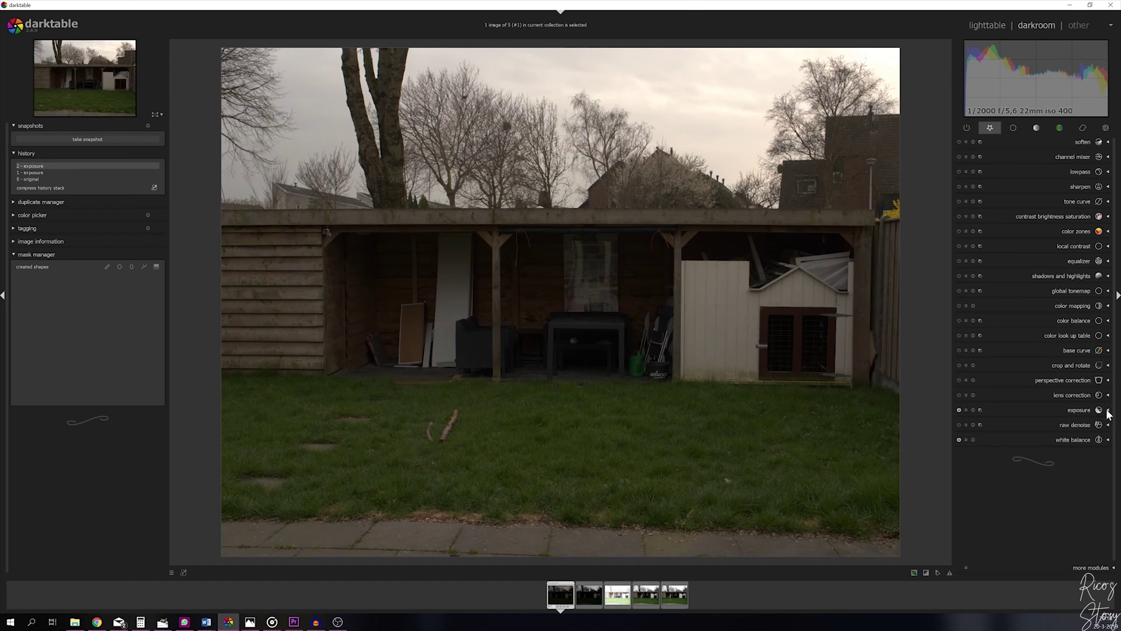
pyautogui.click(1108, 290)
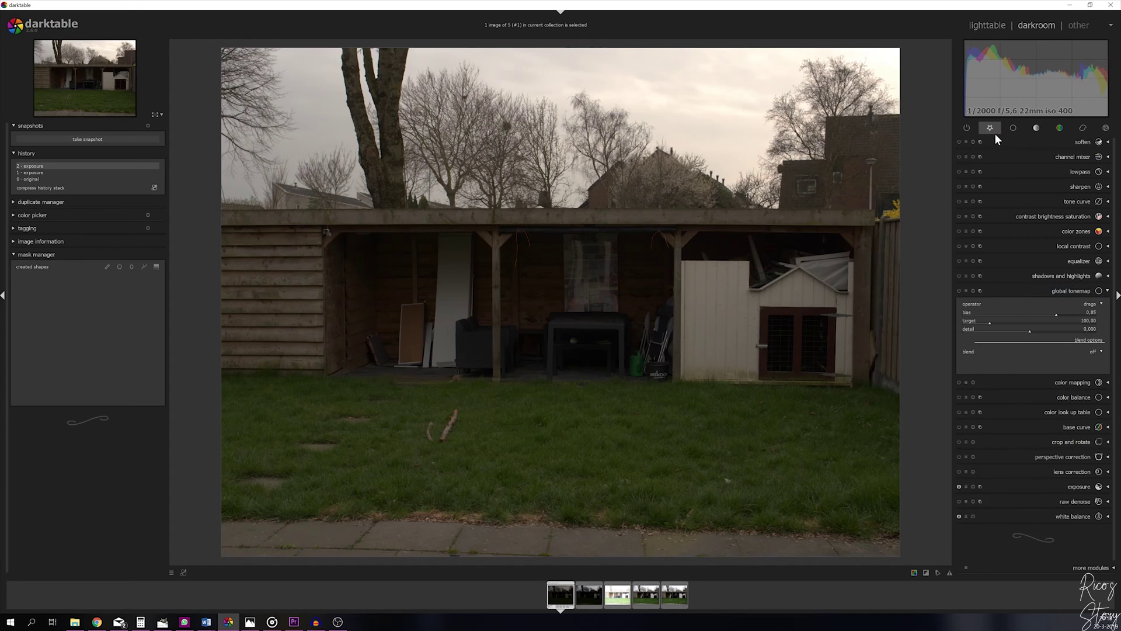
pyautogui.click(1098, 569)
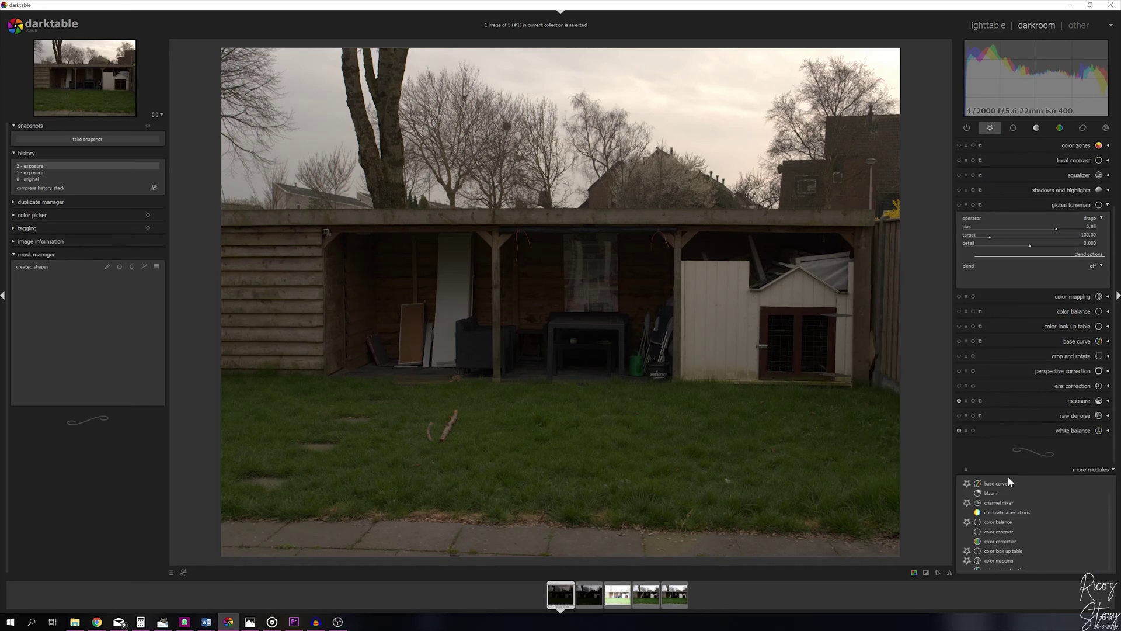
pyautogui.click(1110, 470)
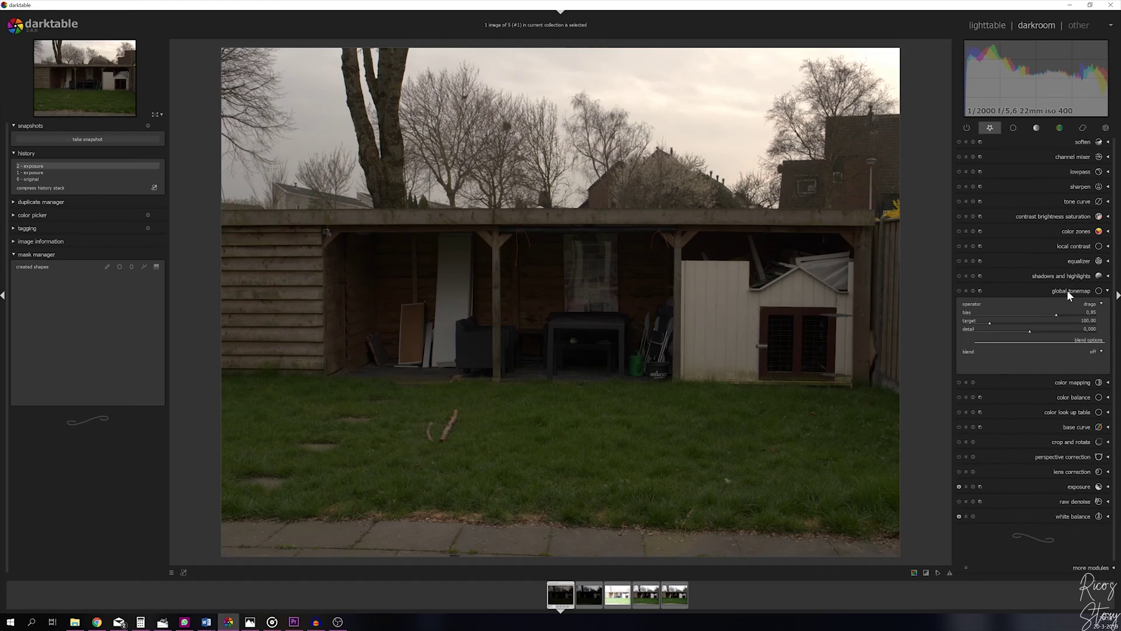
# Step: Compare the reinhard and filmic tonemap operators, then settle on drago (bias 0.85, target 100)
pyautogui.click(1089, 304)
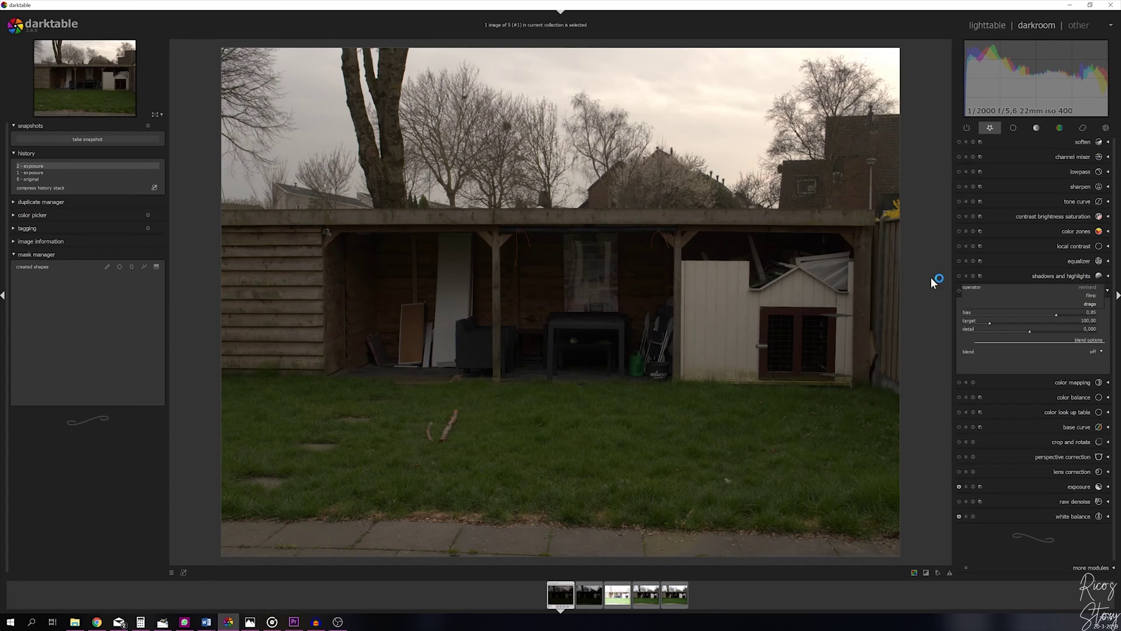
pyautogui.click(1091, 304)
pyautogui.click(1095, 303)
pyautogui.click(1089, 287)
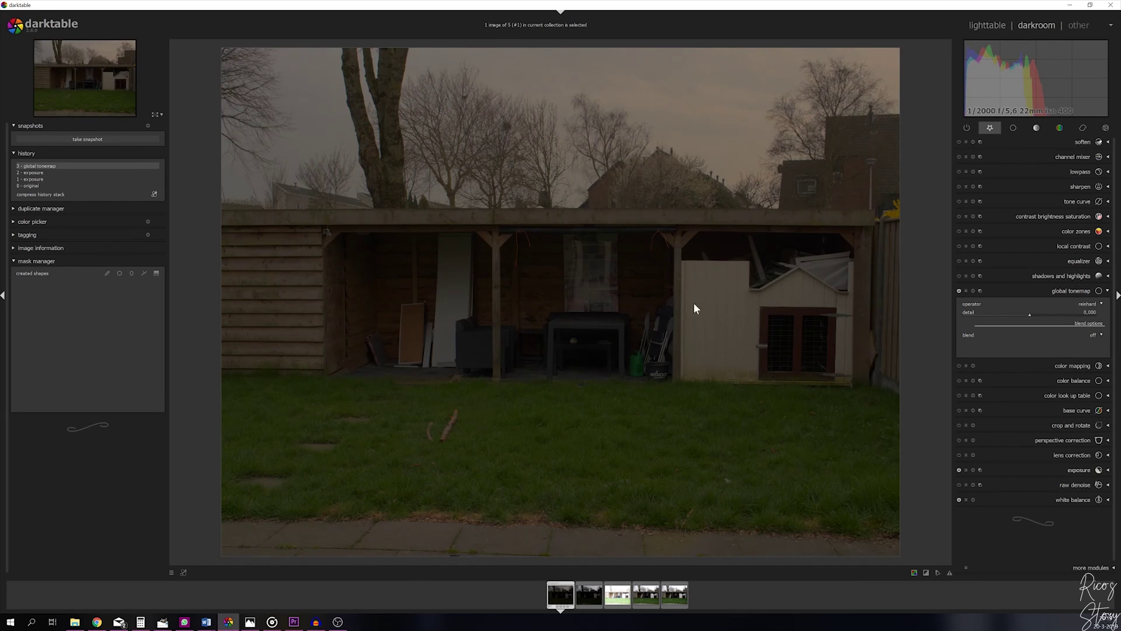
pyautogui.click(1093, 312)
pyautogui.click(1089, 312)
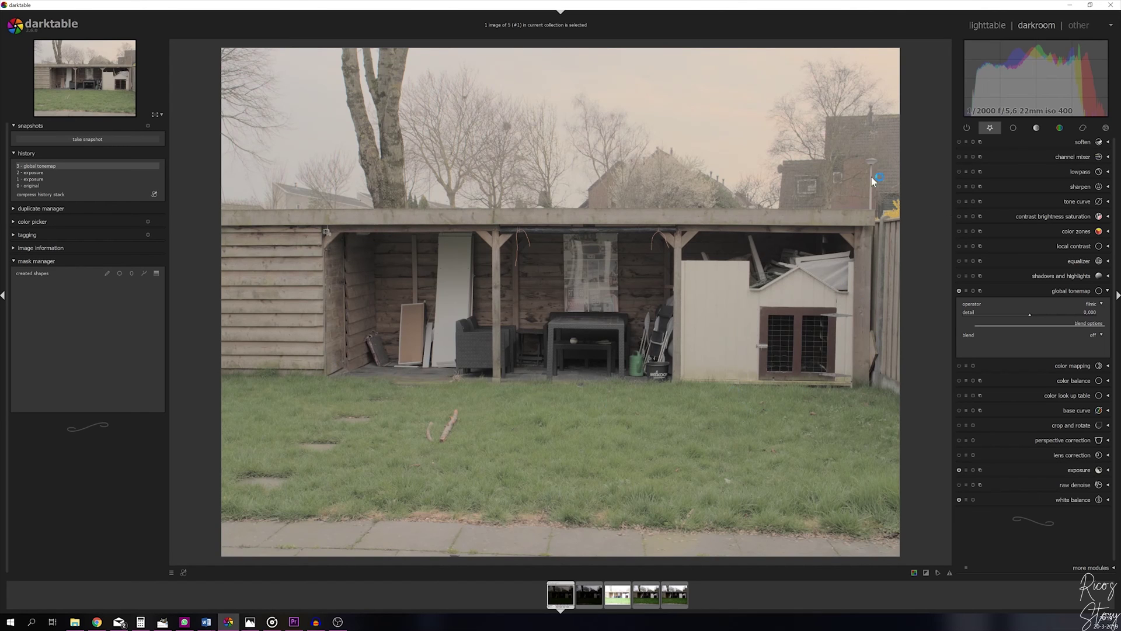
pyautogui.click(1092, 304)
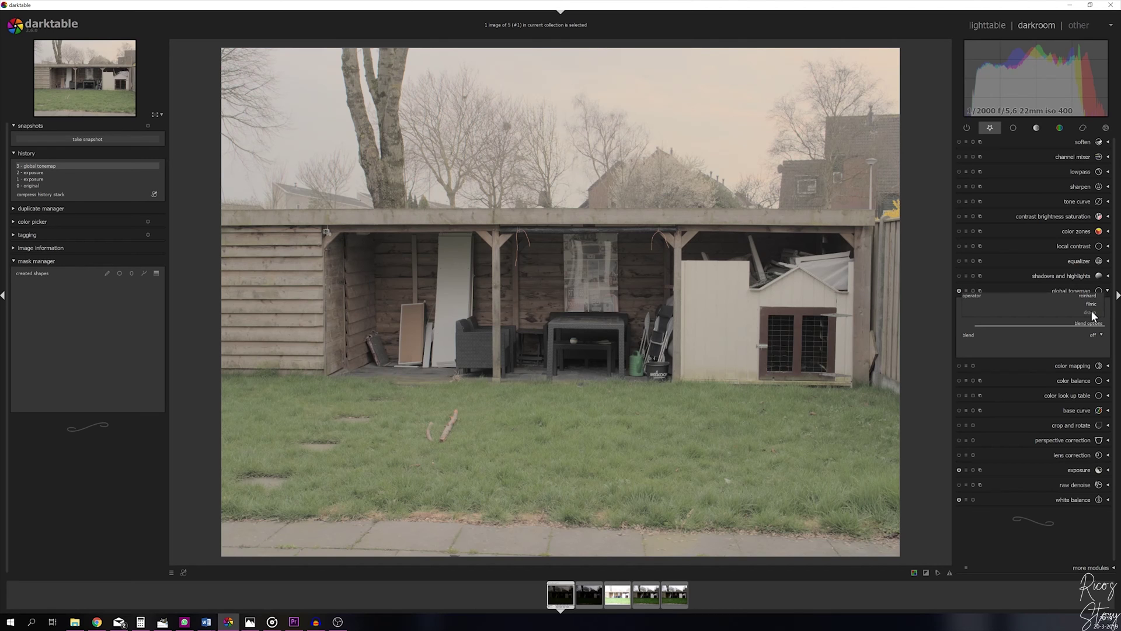
pyautogui.click(1092, 313)
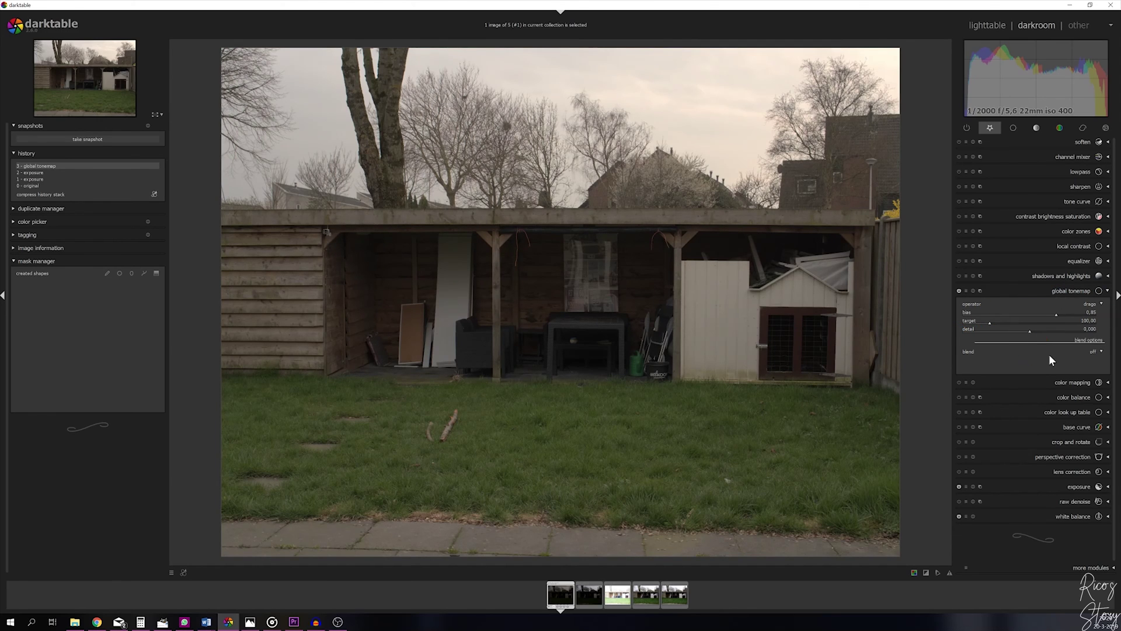
# Step: Apply the equalizer's 'denoise & sharpen' preset, collapsing global tonemap and equalizer afterwards
pyautogui.click(1107, 292)
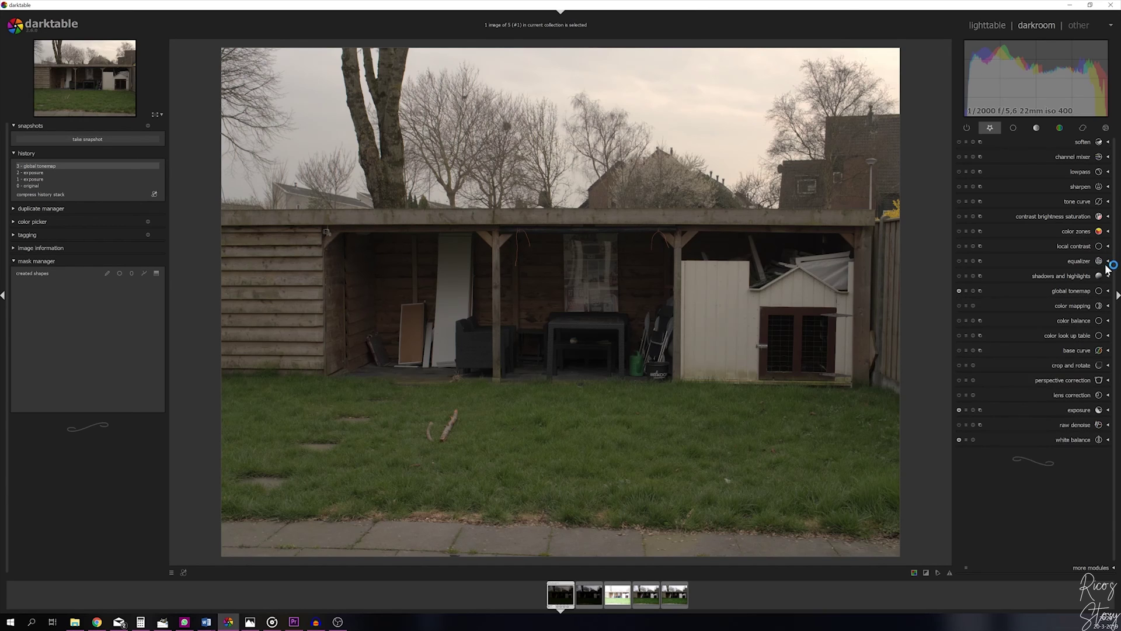
pyautogui.click(1108, 262)
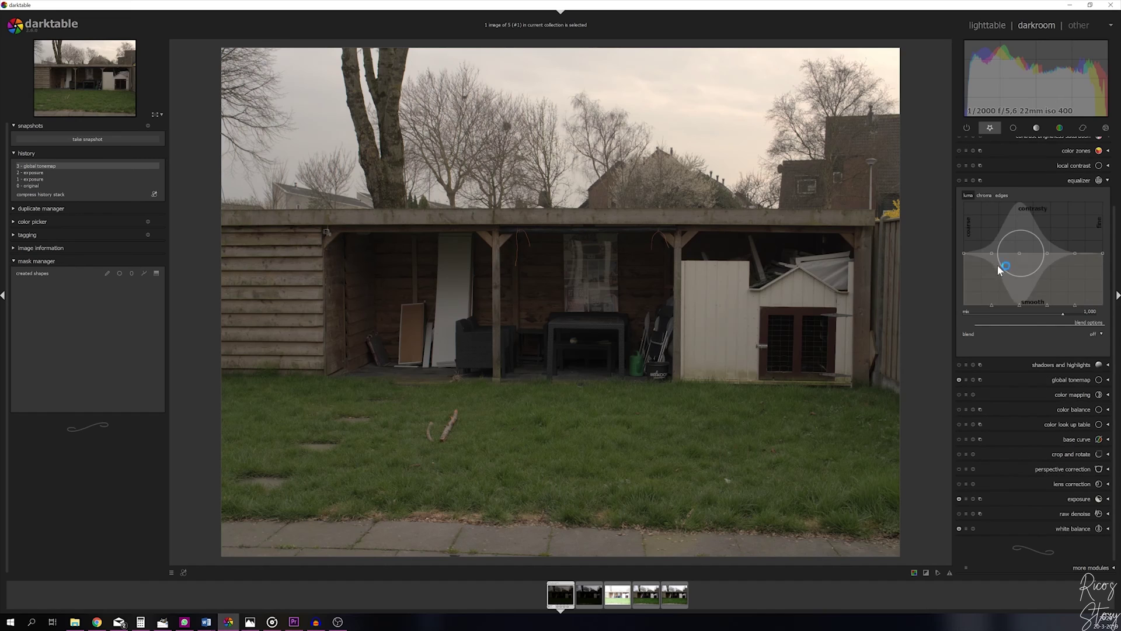
pyautogui.click(966, 181)
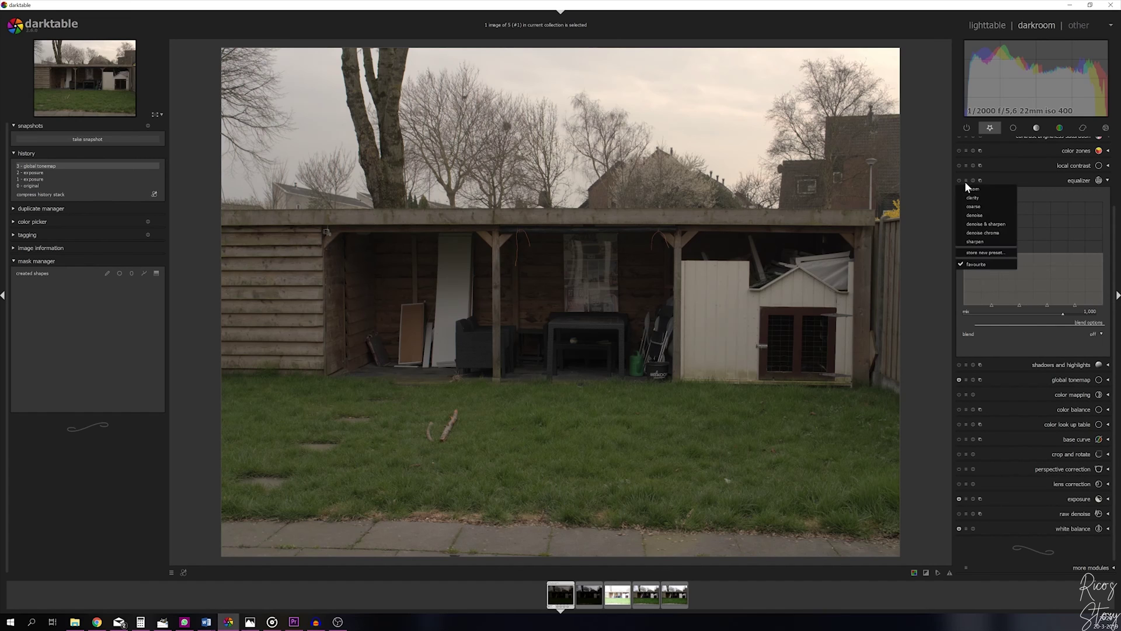
pyautogui.click(987, 225)
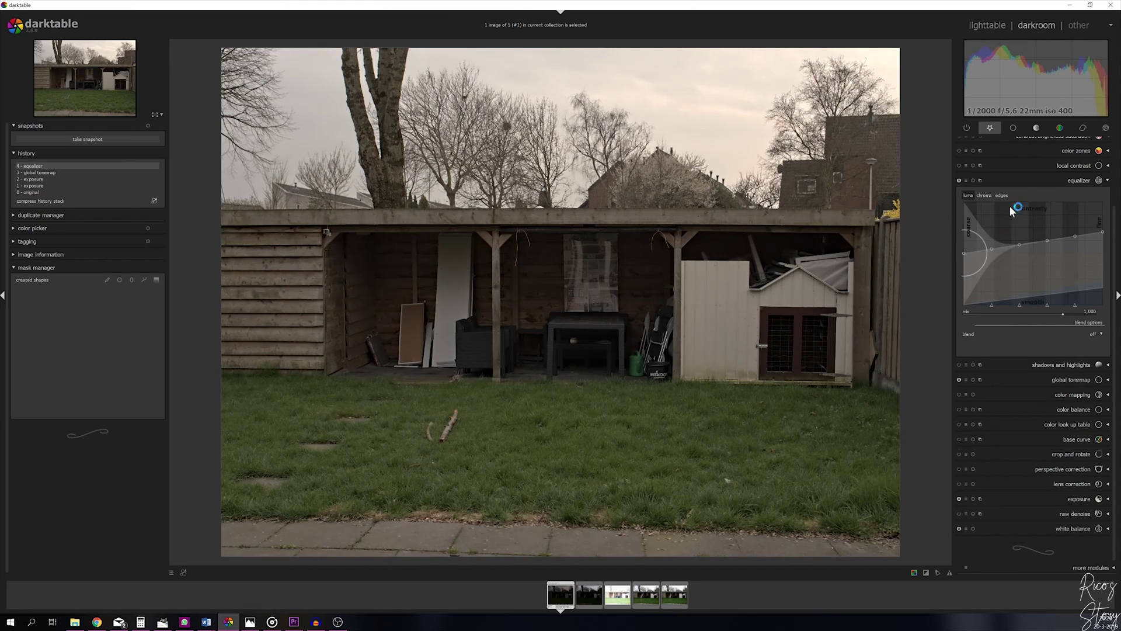
pyautogui.click(1107, 182)
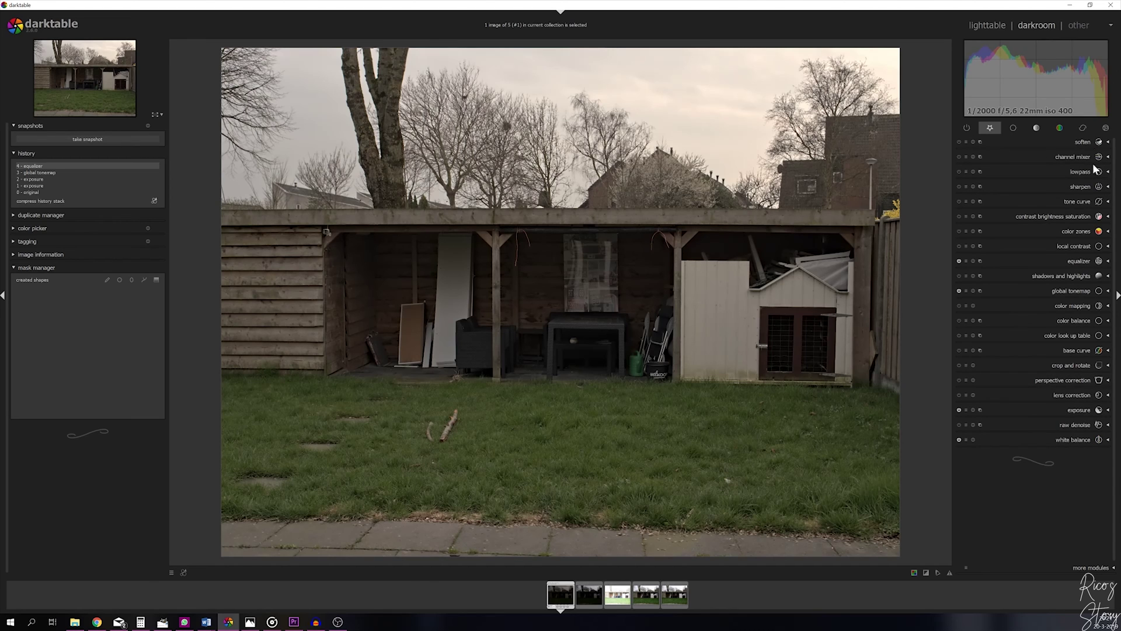
# Step: Enable local contrast with detail entered as exactly 150%, then collapse the module
pyautogui.click(1104, 248)
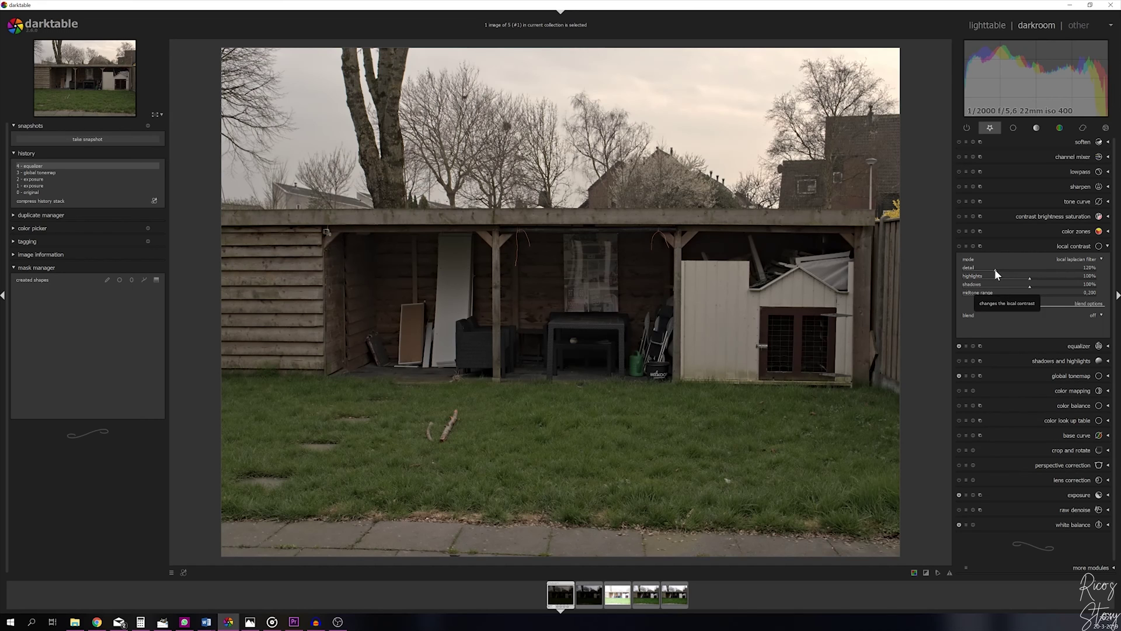
pyautogui.click(1097, 270)
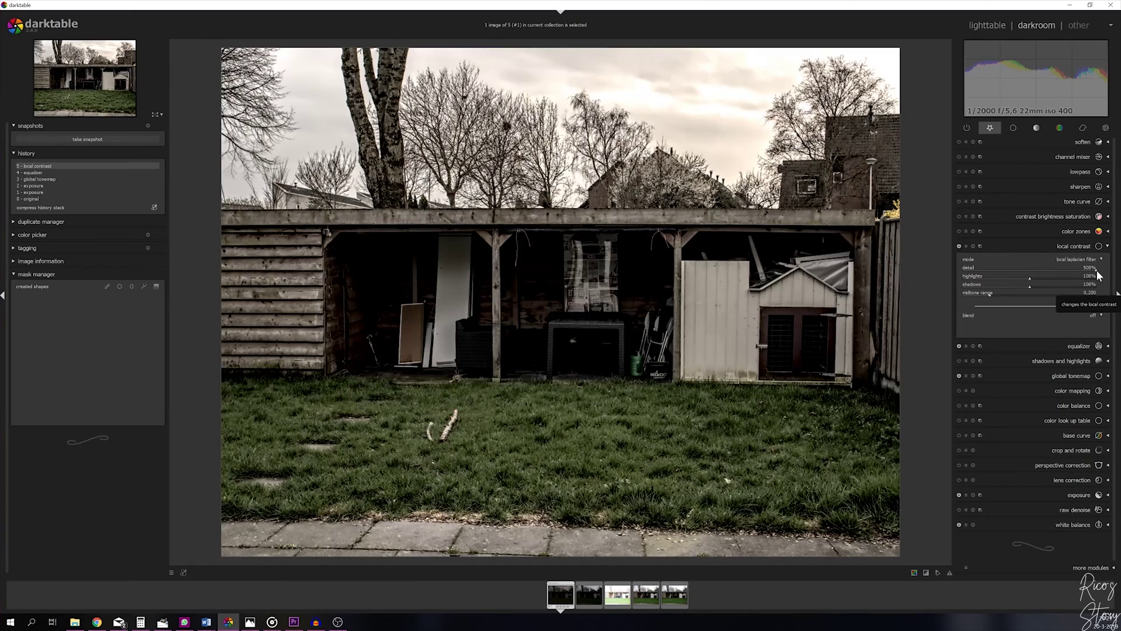
pyautogui.moveTo(1098, 275); pyautogui.dragTo(1073, 277)
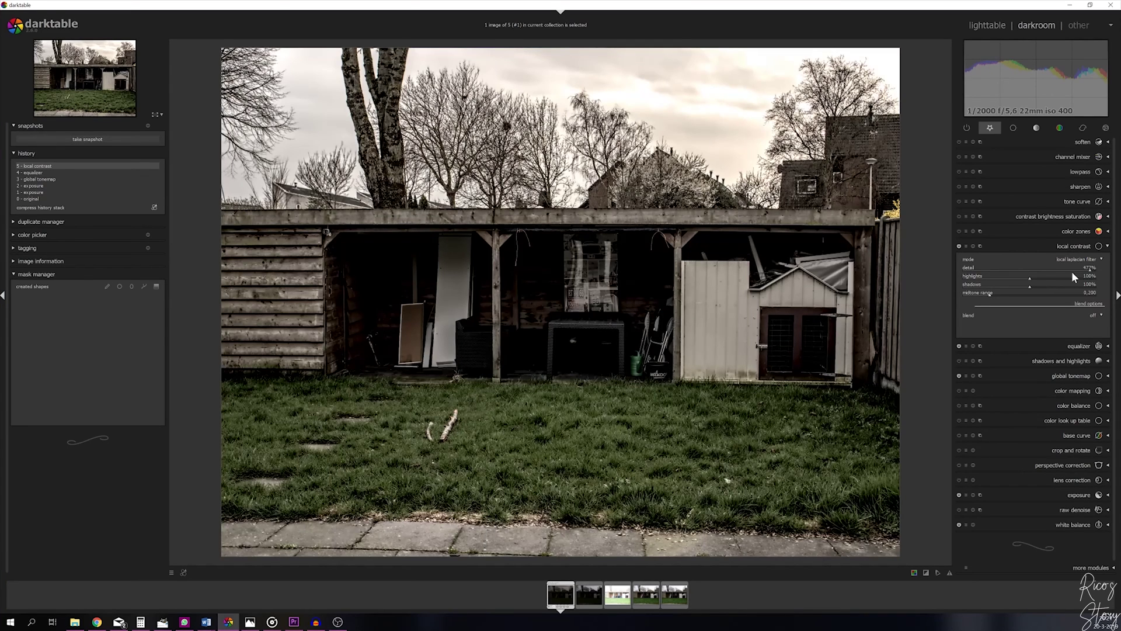
pyautogui.click(962, 271)
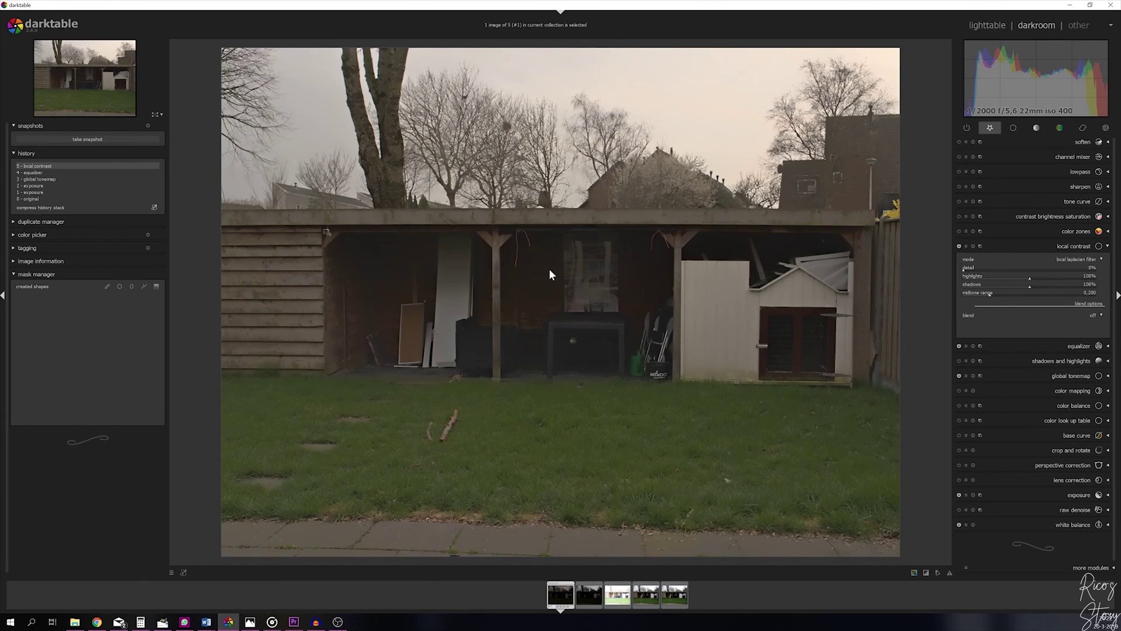
pyautogui.rightClick(1092, 270)
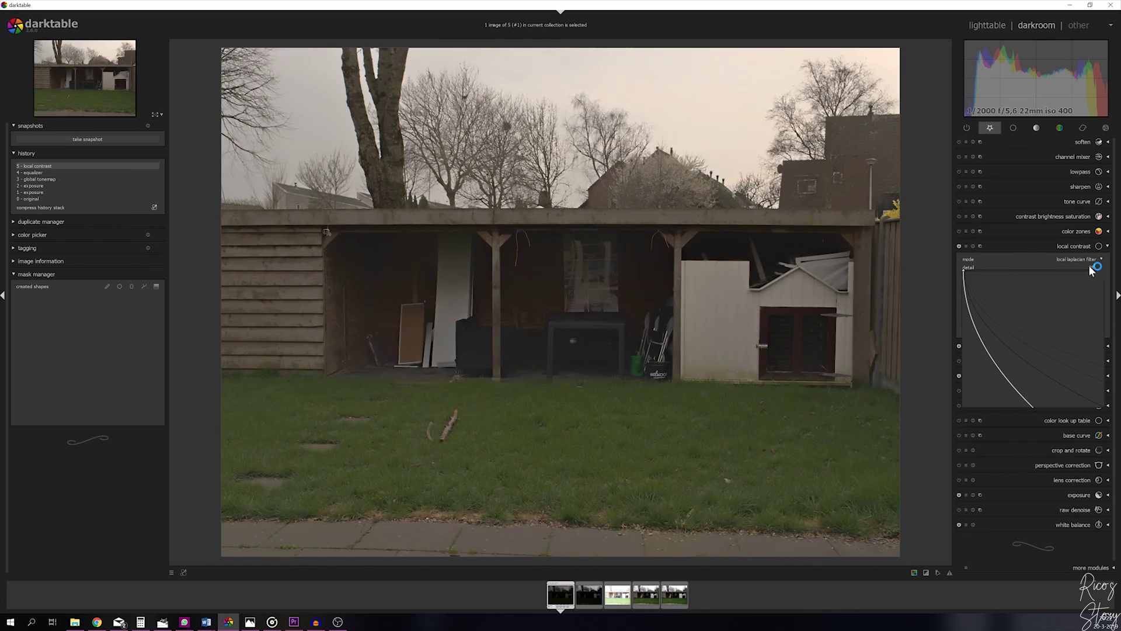
pyautogui.write('150')
pyautogui.press('Return')
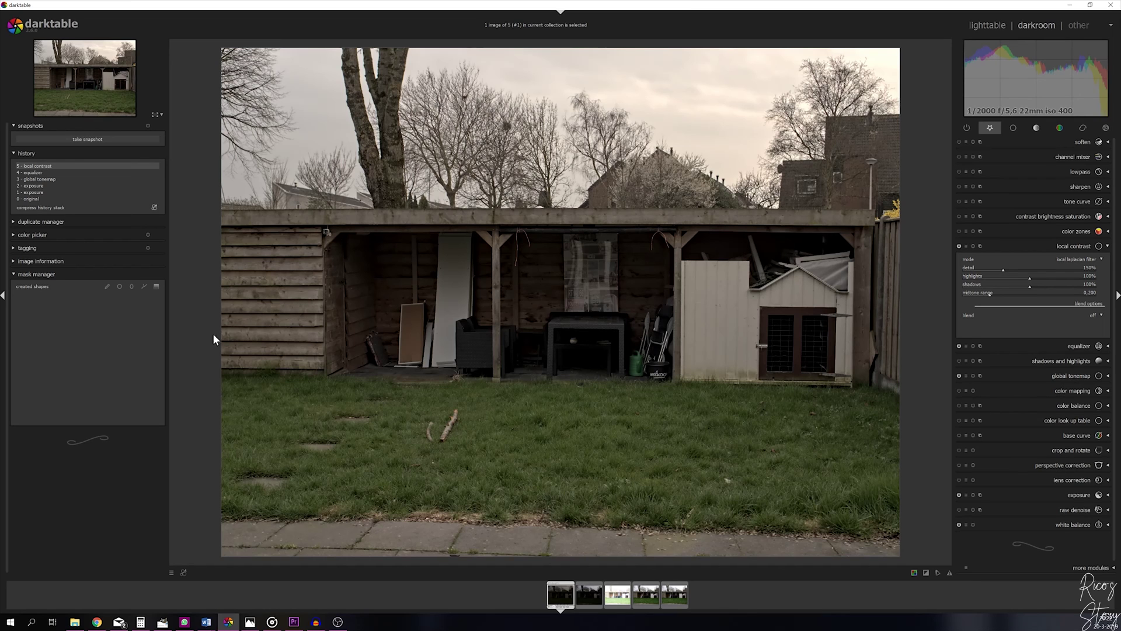
pyautogui.click(1108, 248)
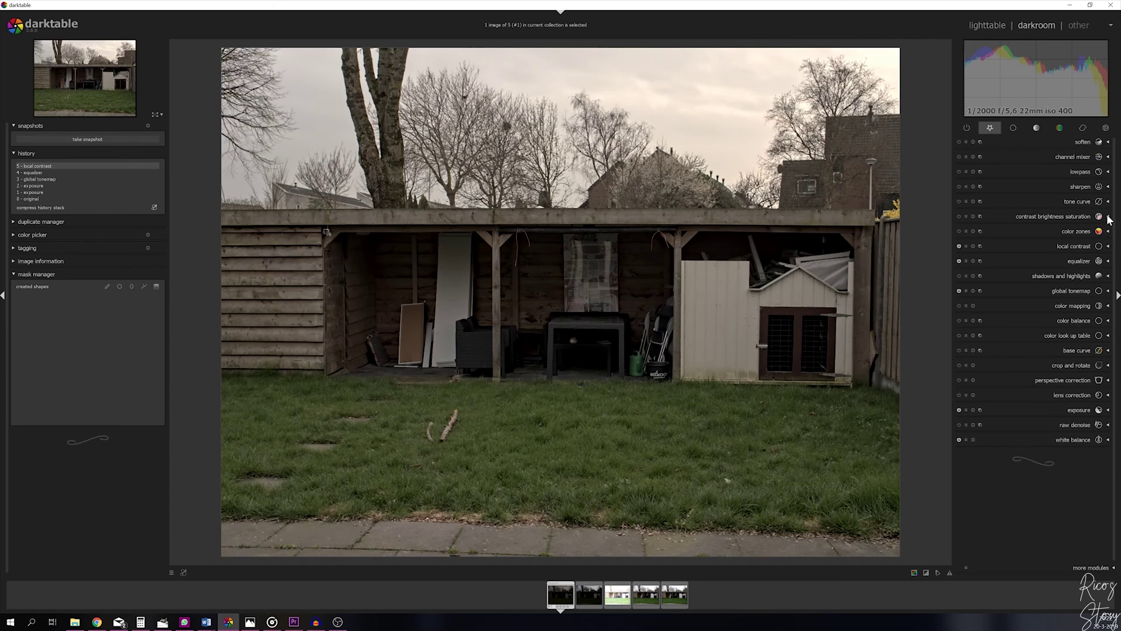
# Step: Set saturation to 0.5 in contrast brightness saturation, then collapse the module
pyautogui.click(1108, 217)
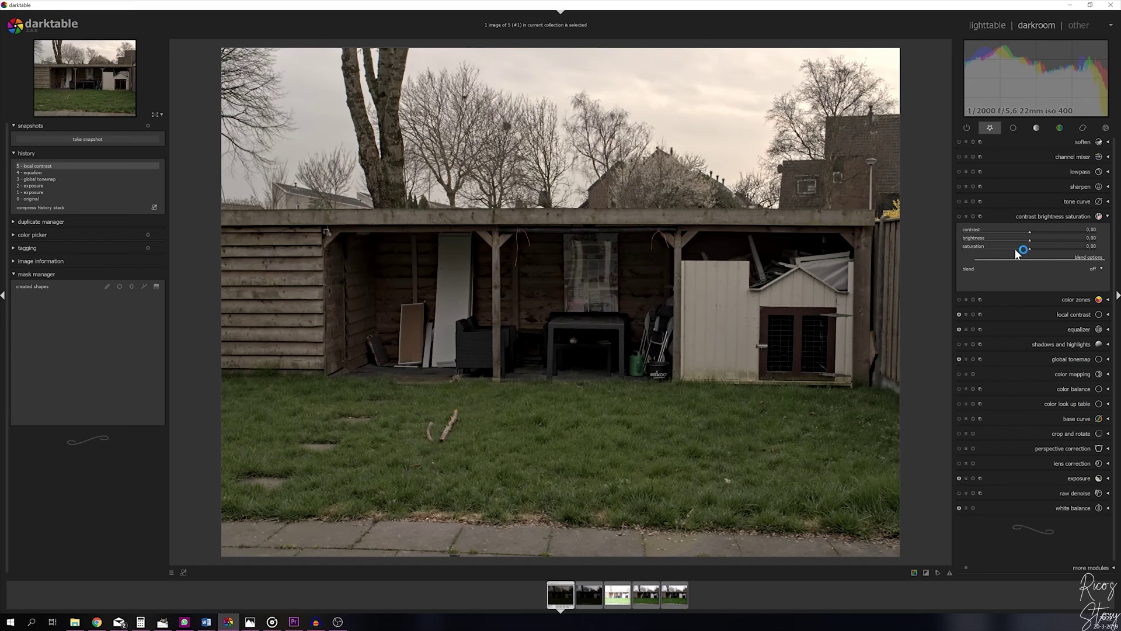
pyautogui.rightClick(1091, 246)
pyautogui.write('0.5')
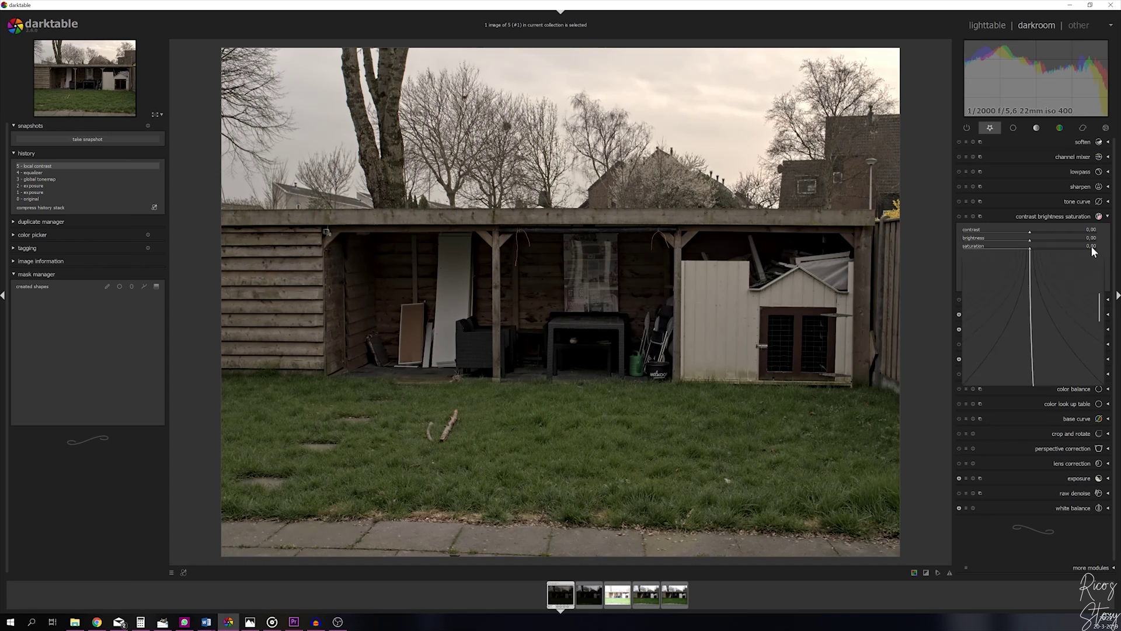
pyautogui.press('Return')
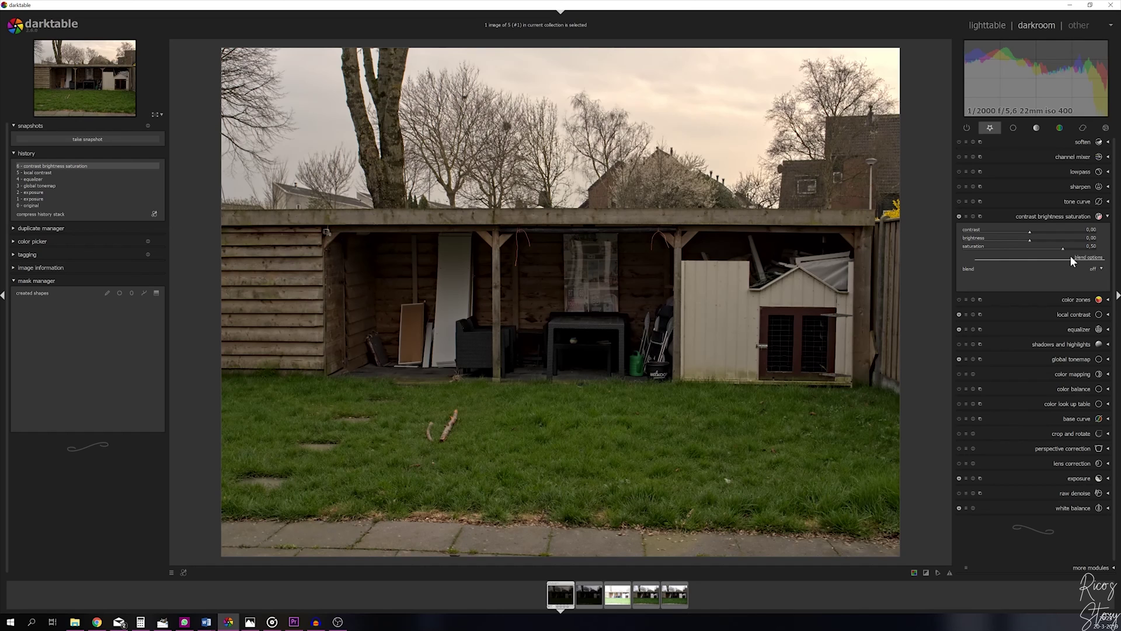
pyautogui.click(1107, 217)
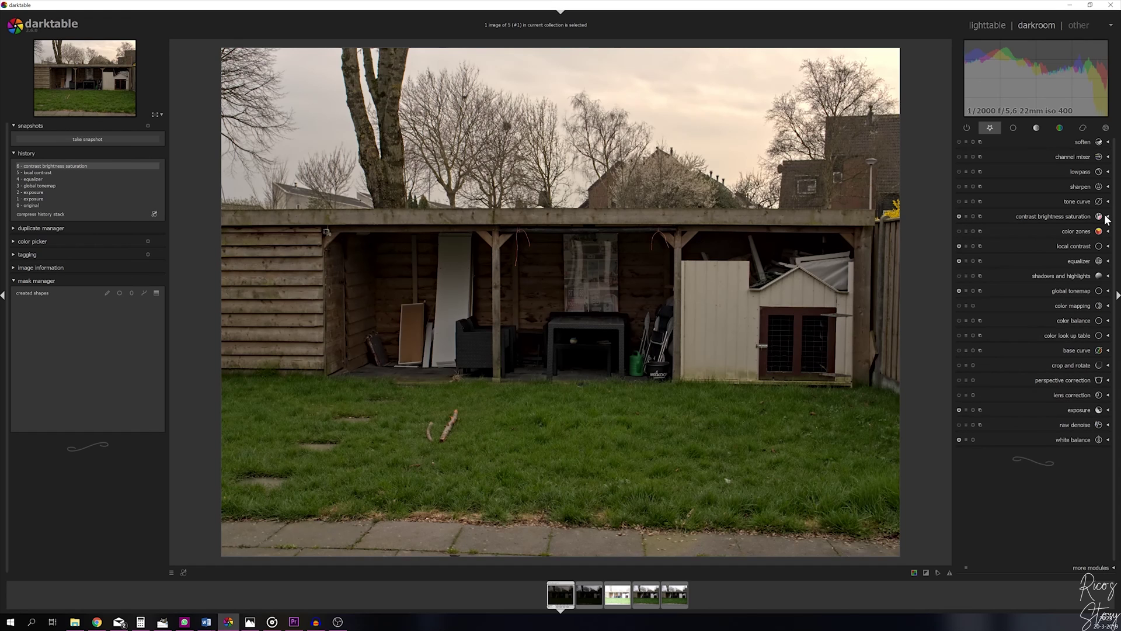
# Step: Add a tone curve node slightly above the diagonal to lift the midtones
pyautogui.click(1108, 201)
pyautogui.click(1077, 167)
pyautogui.click(972, 272)
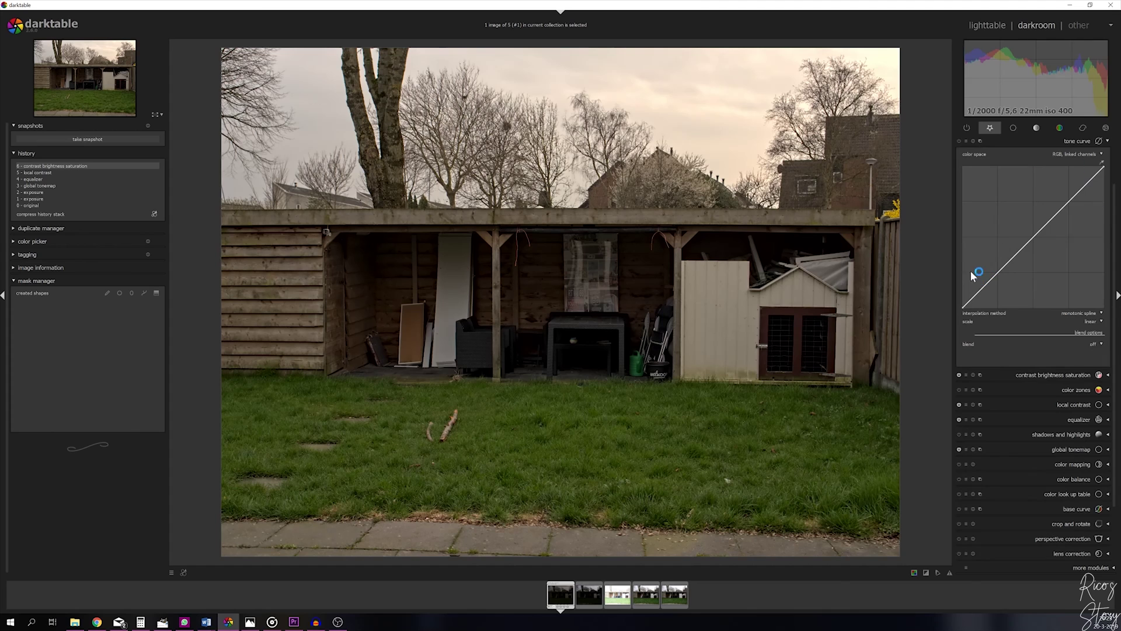
pyautogui.click(987, 282)
pyautogui.click(1032, 242)
pyautogui.click(1031, 235)
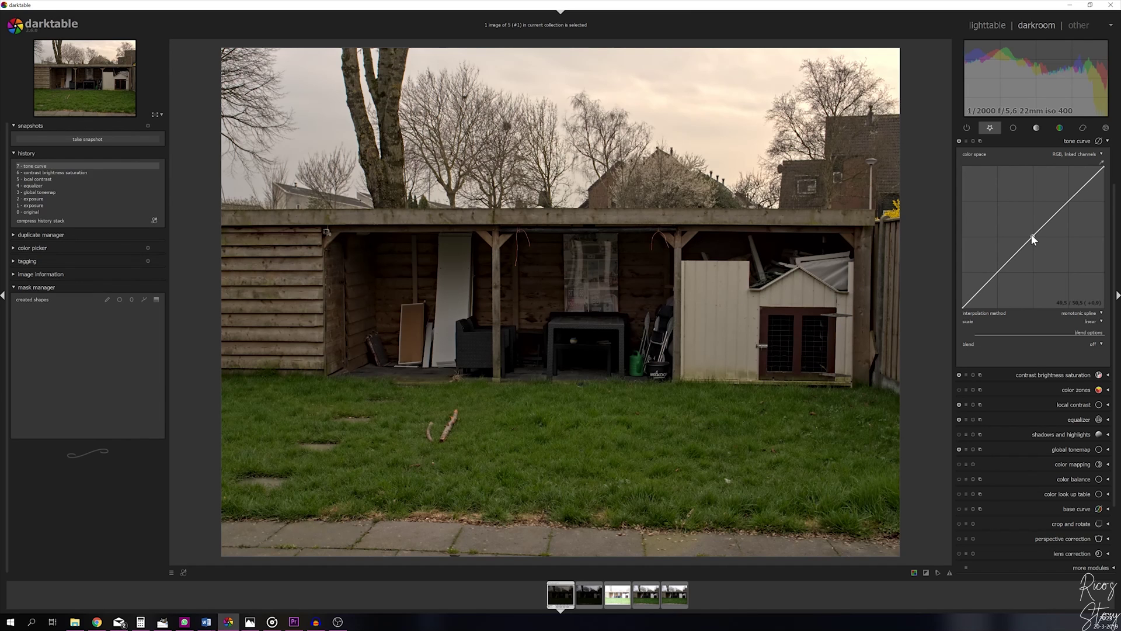